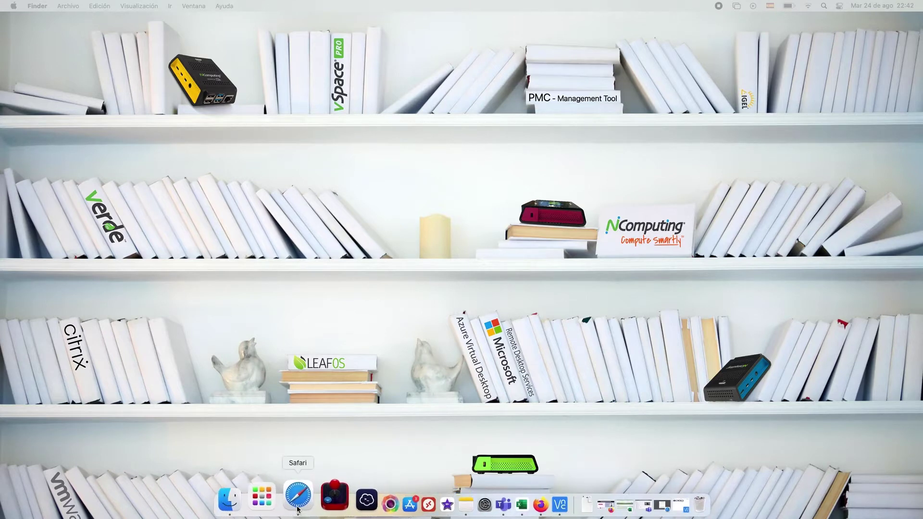
# - Launch Safari from the Dock to reach the PMC login page at 192.168.15.14/pmc/login
pyautogui.click(297, 502)
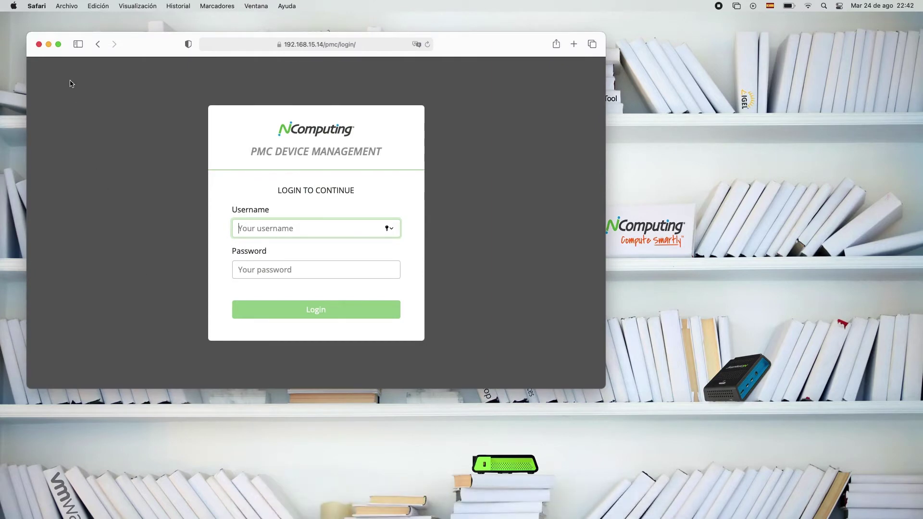
# - Make Safari full screen and log in to PMC with the administrator username and password
pyautogui.click(58, 44)
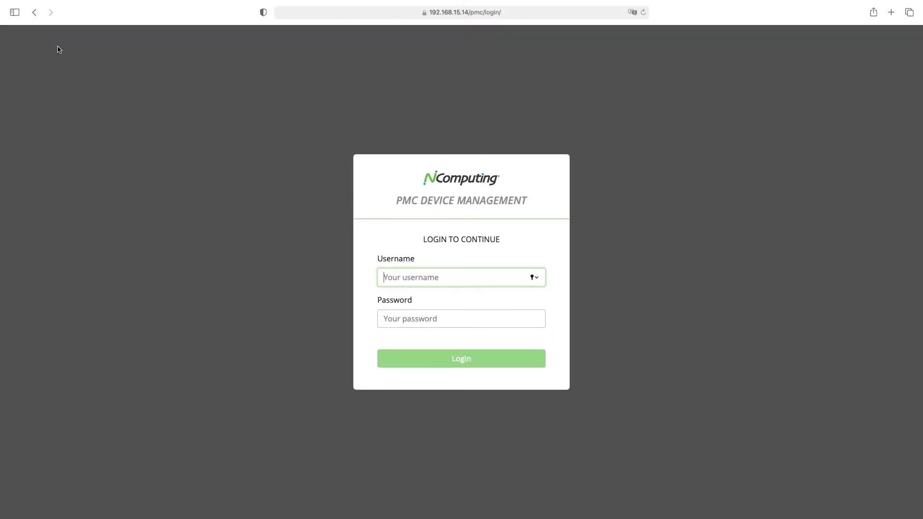
pyautogui.write('pmcadmin')
pyautogui.press('Tab')
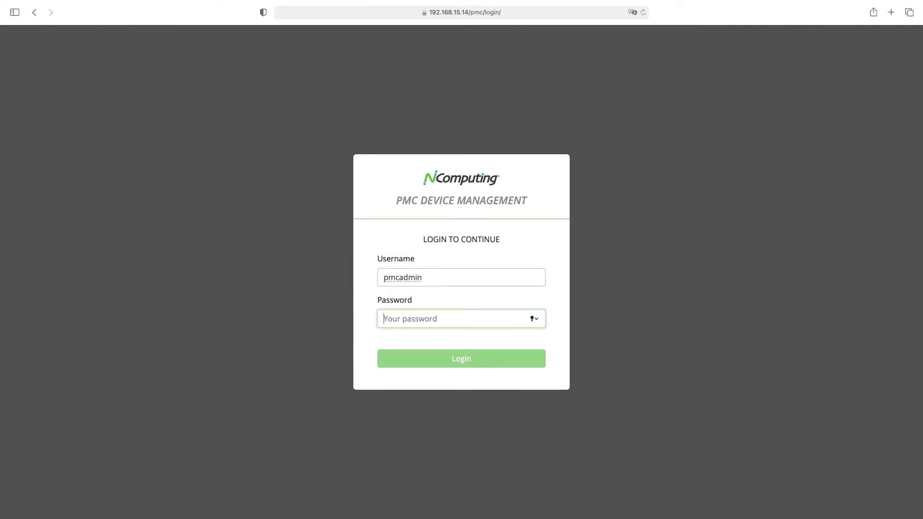
pyautogui.write('p')
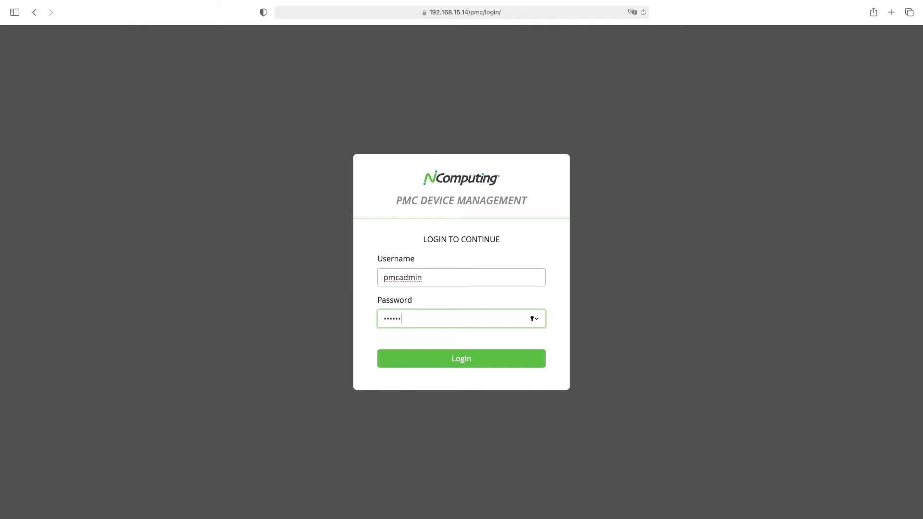
pyautogui.press('Return')
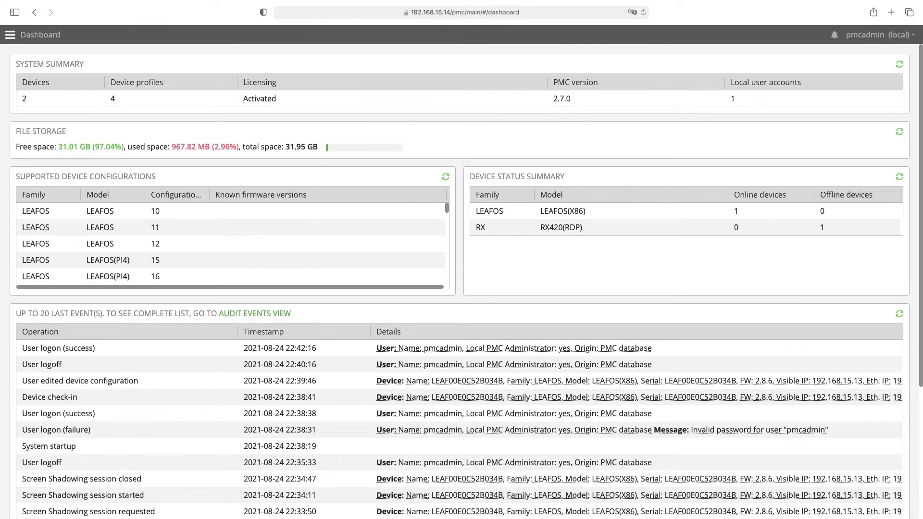
# - Go to the Devices page and select the LEAF00E0C52B034B device row
pyautogui.click(14, 37)
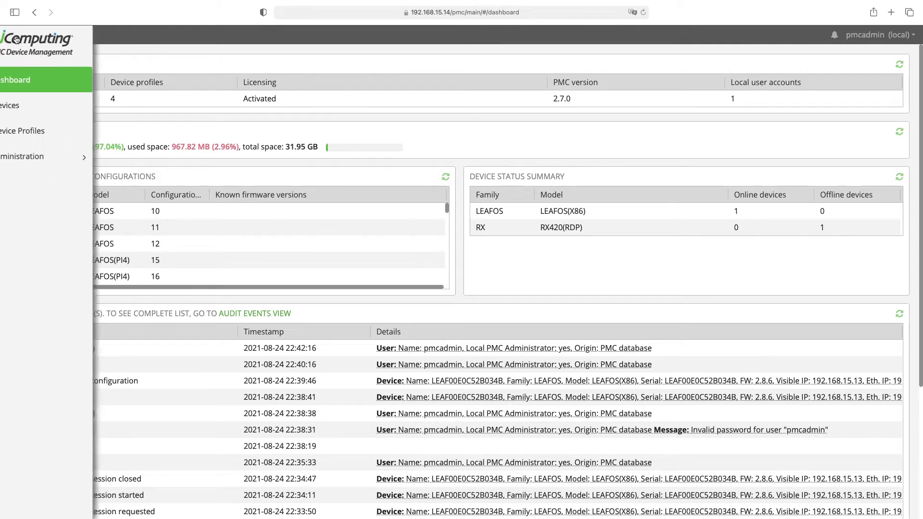
pyautogui.click(29, 107)
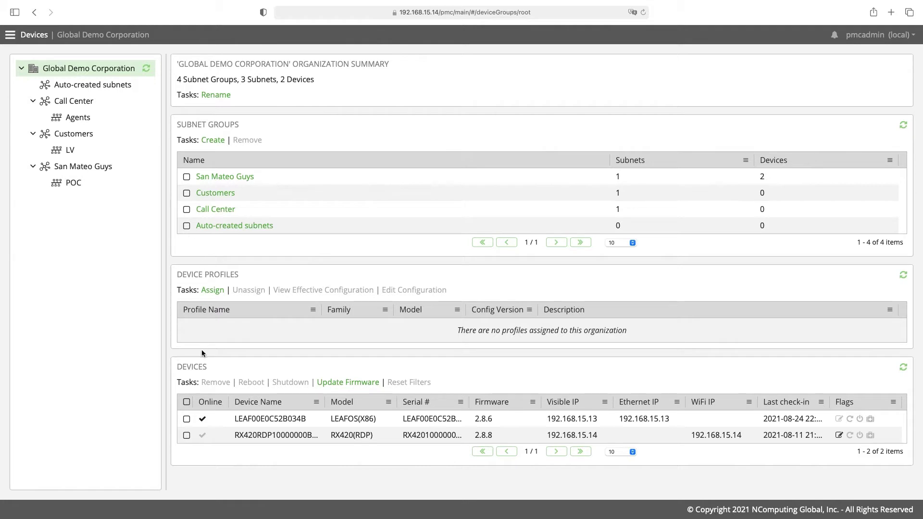
pyautogui.moveTo(179, 368); pyautogui.dragTo(208, 368)
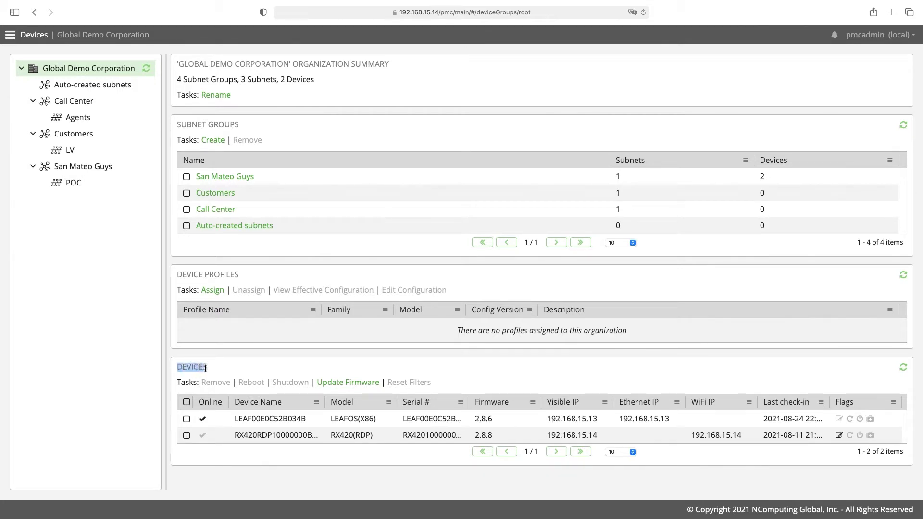
pyautogui.click(187, 420)
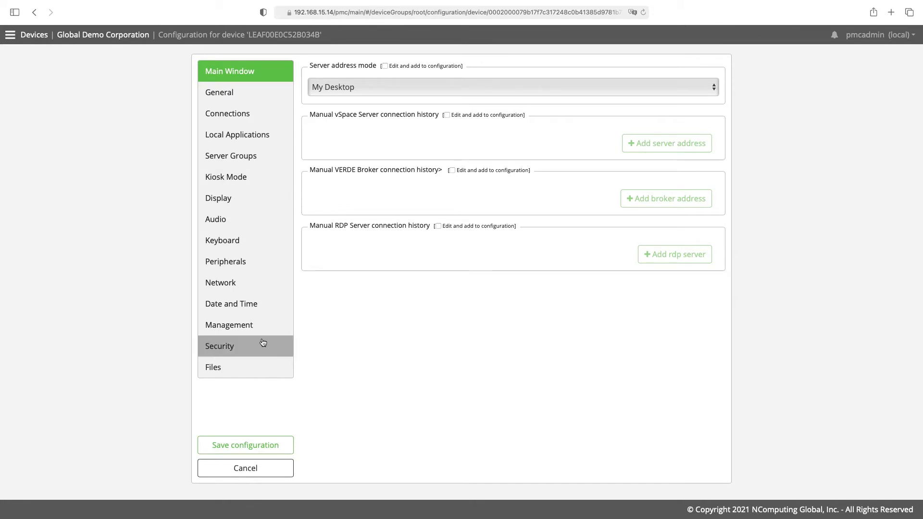
# - In the device's Management settings, enable VNC screen shadowing in Full control mode
pyautogui.click(239, 331)
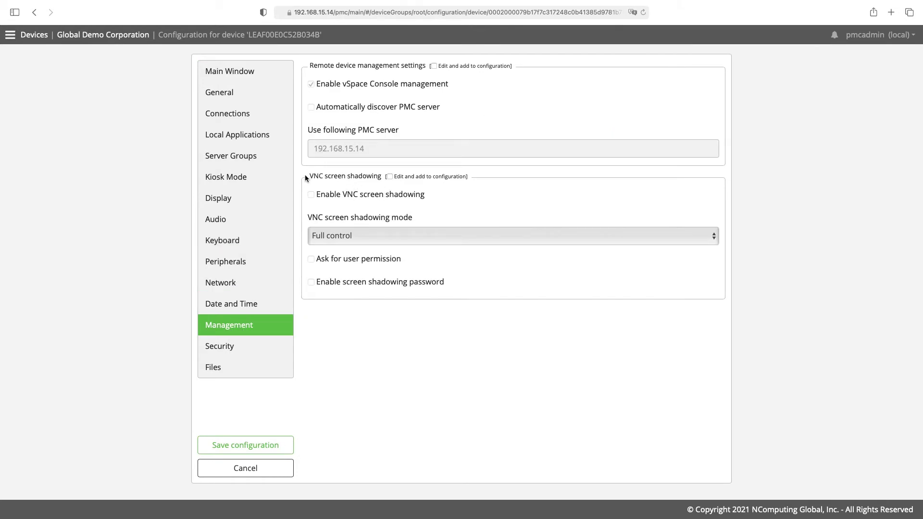
pyautogui.moveTo(313, 176); pyautogui.dragTo(371, 173)
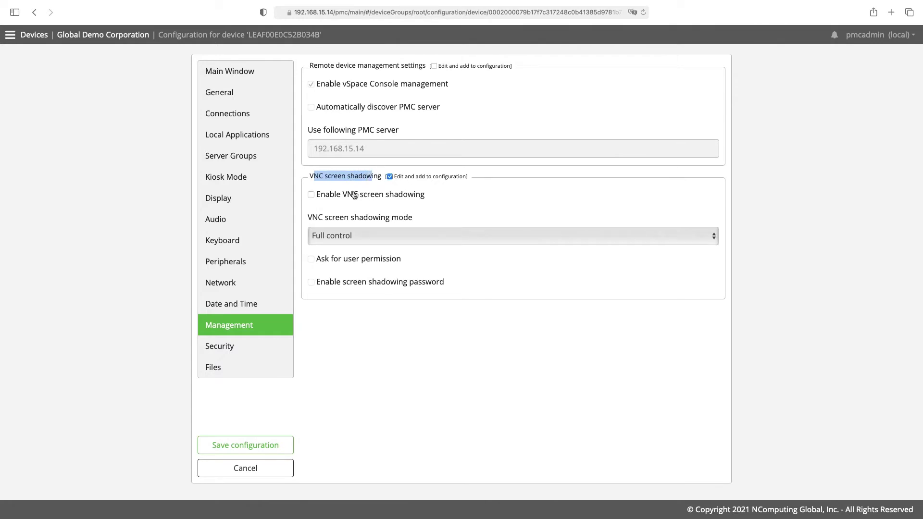
pyautogui.click(311, 195)
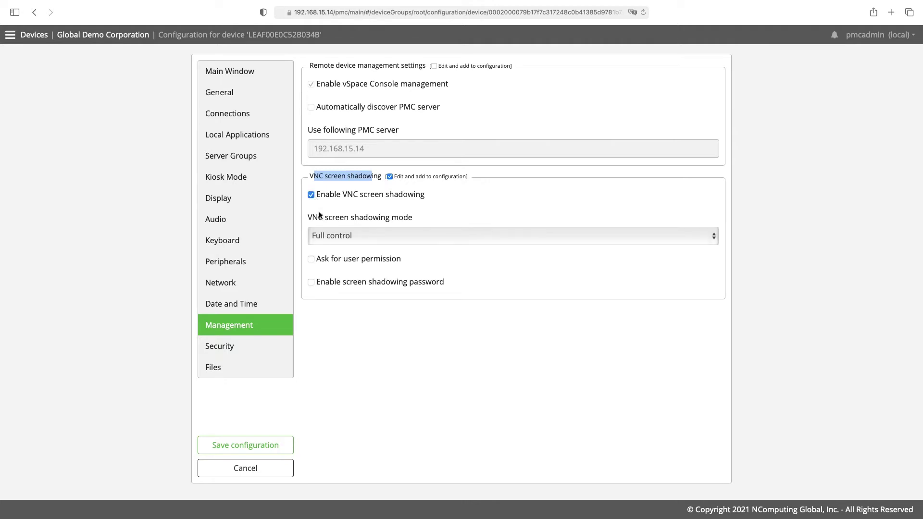
pyautogui.click(349, 235)
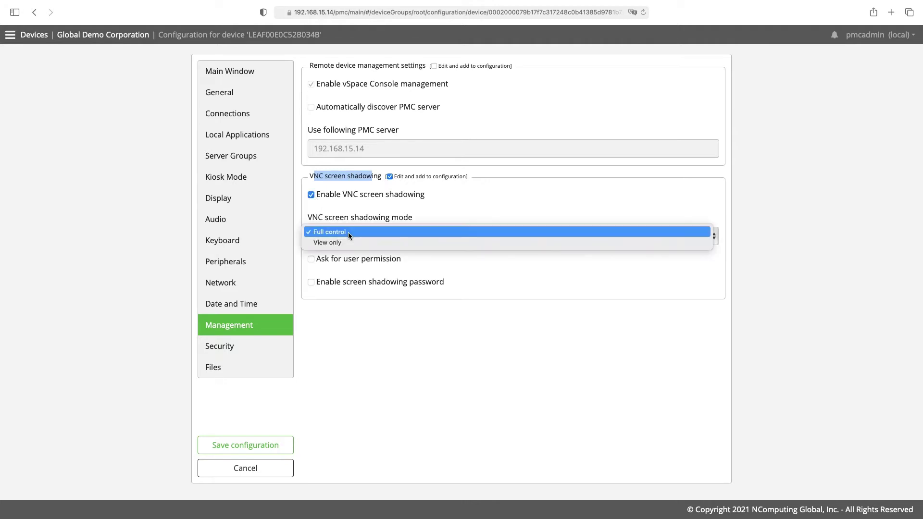
pyautogui.click(348, 233)
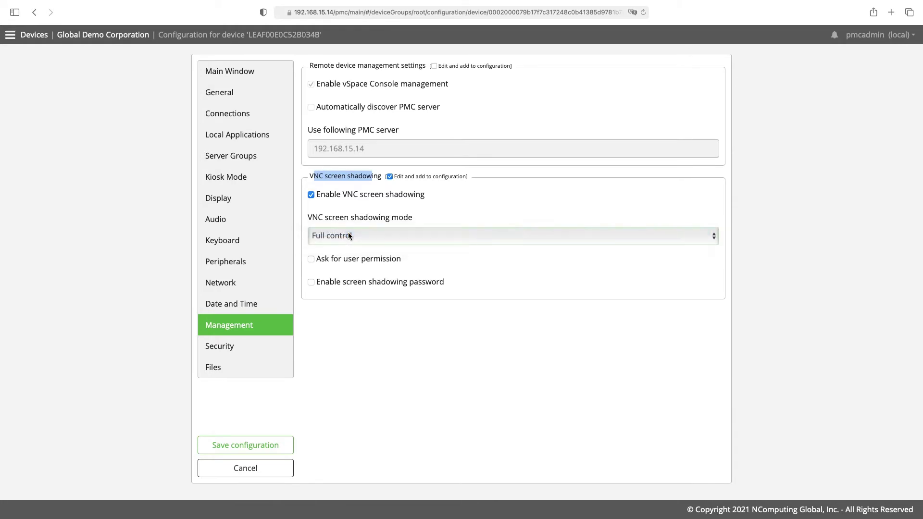
# - Require a shadowing password, enter it, and reveal it to check the entry
pyautogui.click(313, 284)
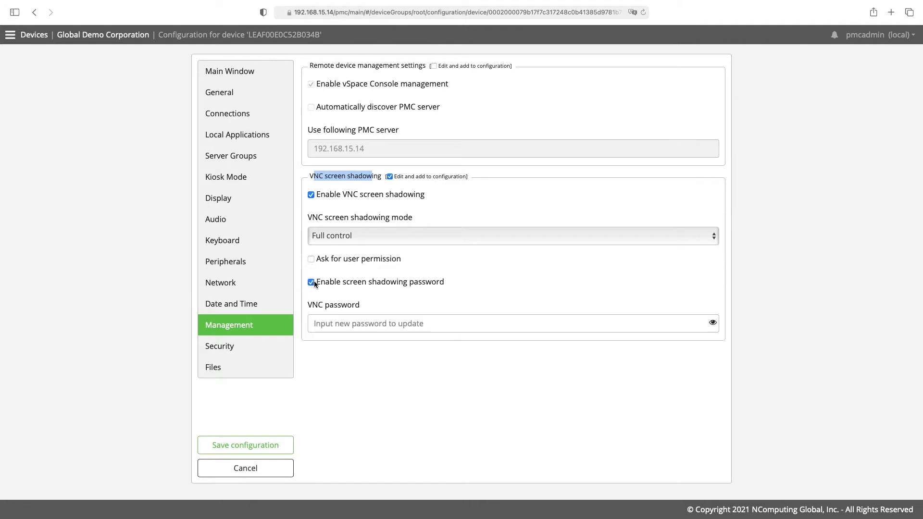
pyautogui.click(358, 323)
pyautogui.write('1')
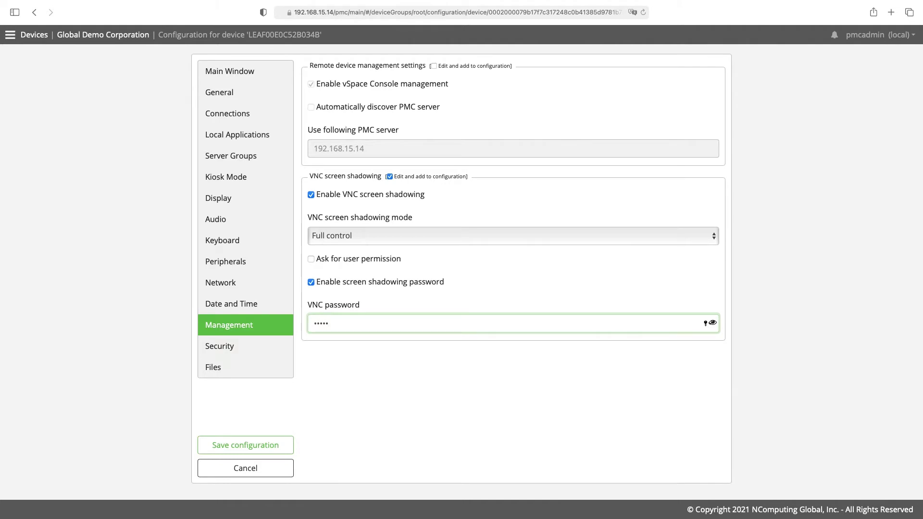
pyautogui.click(712, 323)
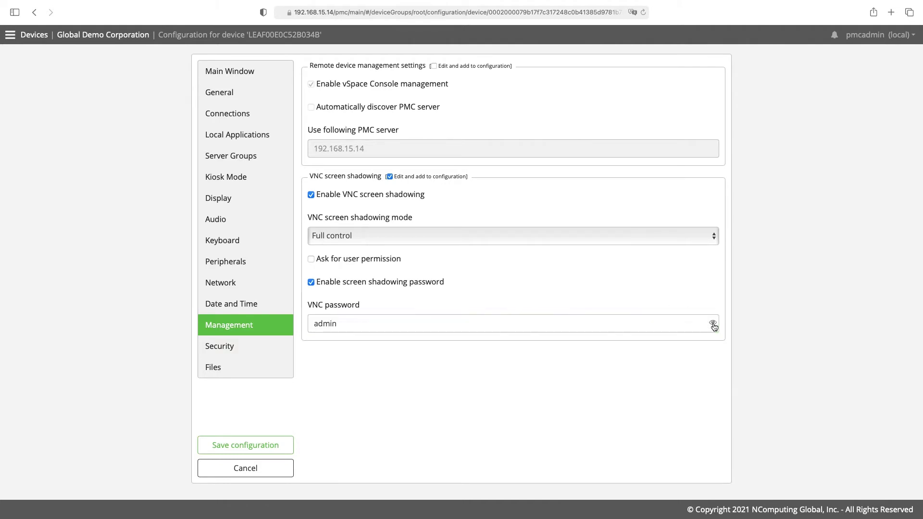
pyautogui.click(363, 324)
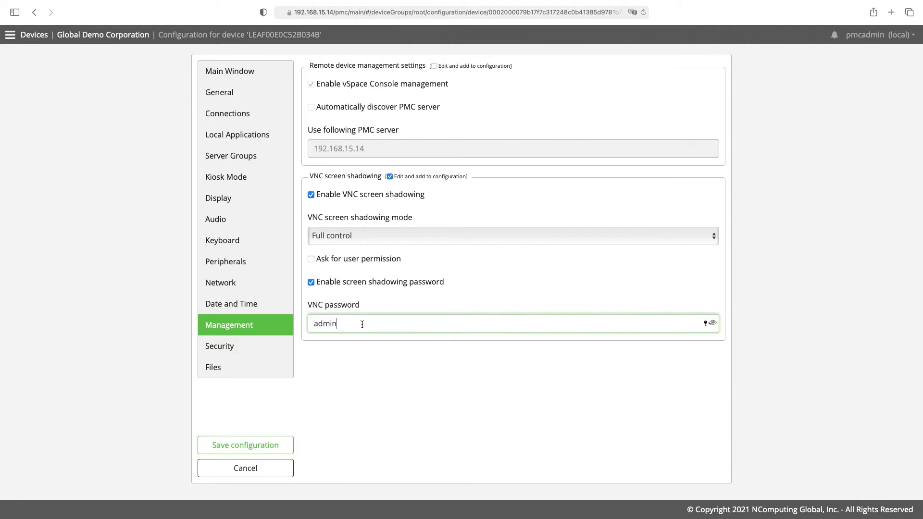
pyautogui.moveTo(363, 323); pyautogui.dragTo(300, 325)
pyautogui.click(429, 360)
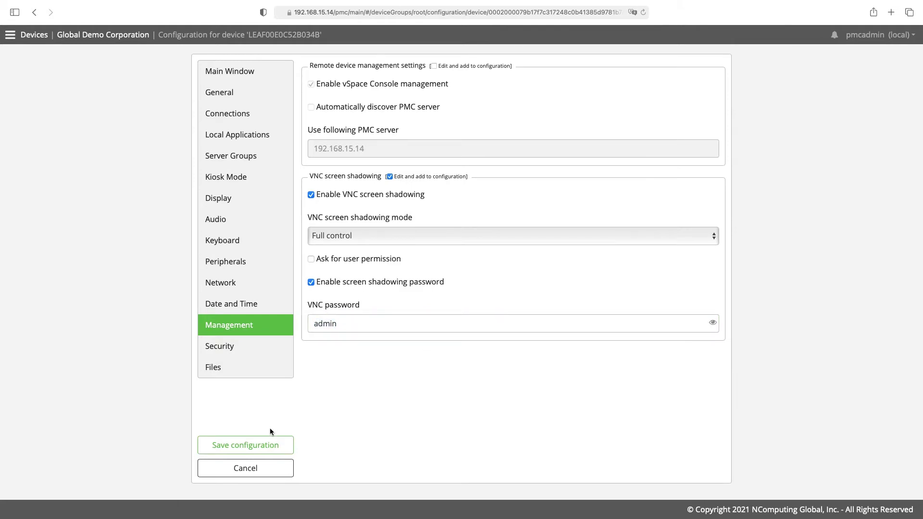
# - Save the device configuration and check the edit in the Dashboard events
pyautogui.click(244, 447)
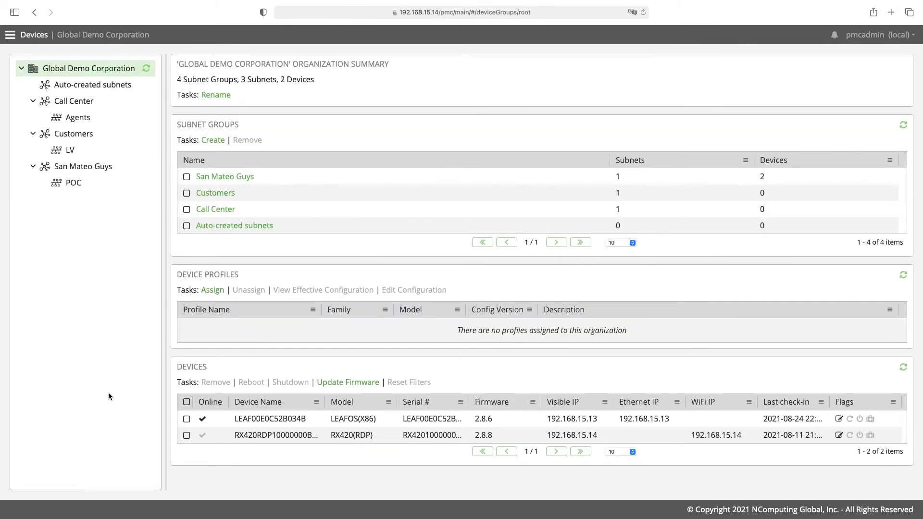
pyautogui.click(12, 41)
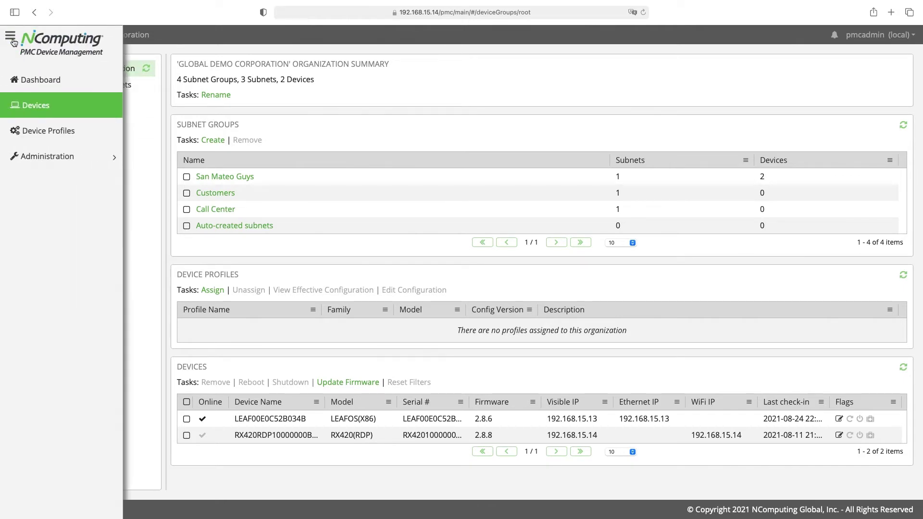
pyautogui.click(39, 82)
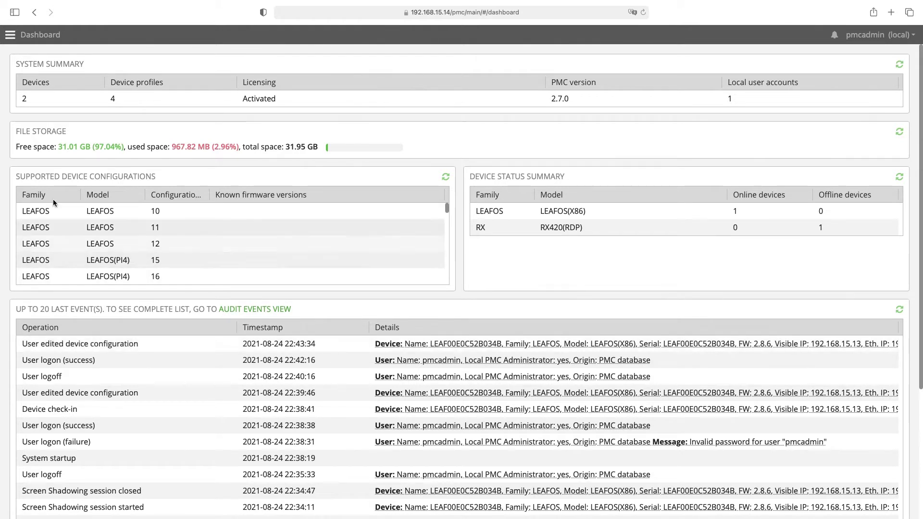
# - Open Administration › Shadowing Sessions, which currently lists no sessions
pyautogui.click(11, 36)
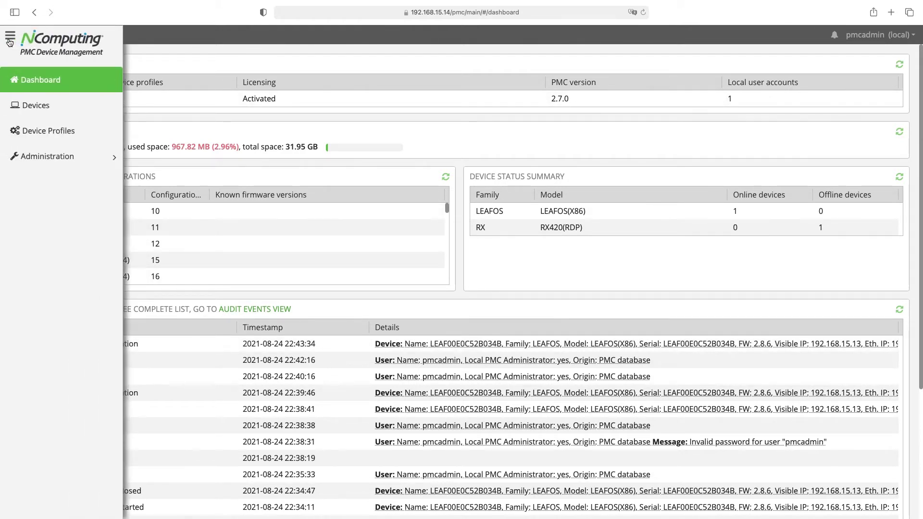
pyautogui.click(43, 157)
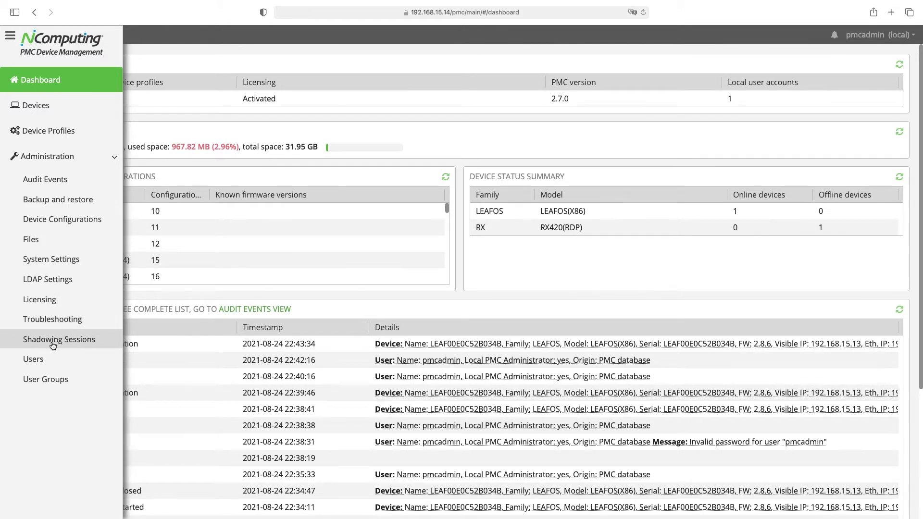
pyautogui.click(53, 341)
pyautogui.click(140, 334)
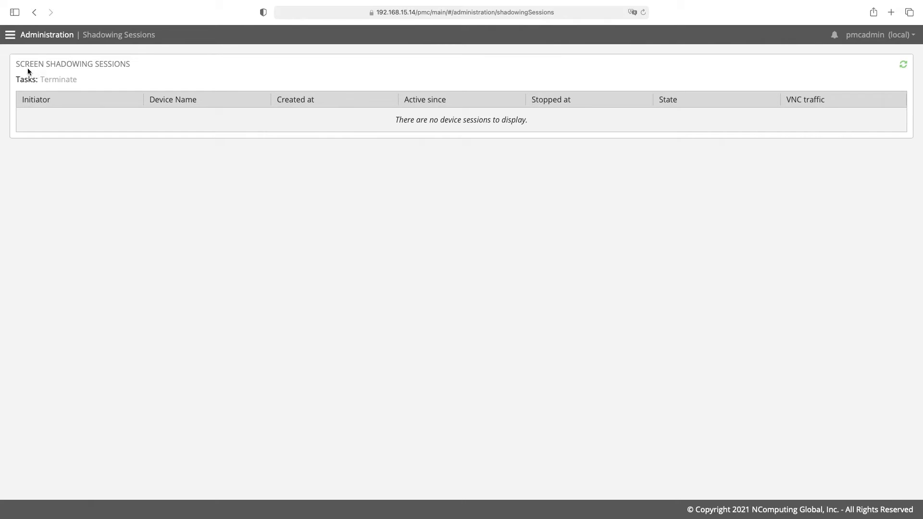
# - Leave the empty Shadowing Sessions list and return to the Devices page
pyautogui.moveTo(17, 66); pyautogui.dragTo(137, 68)
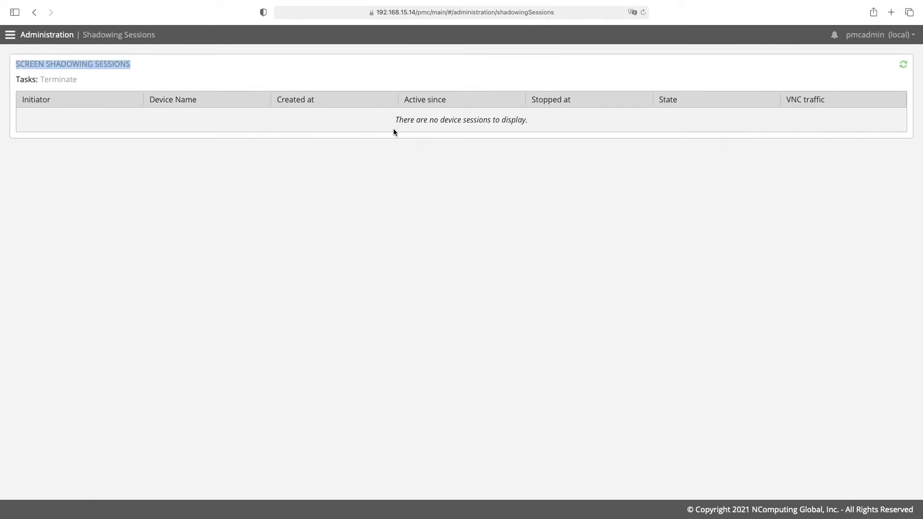
pyautogui.click(409, 122)
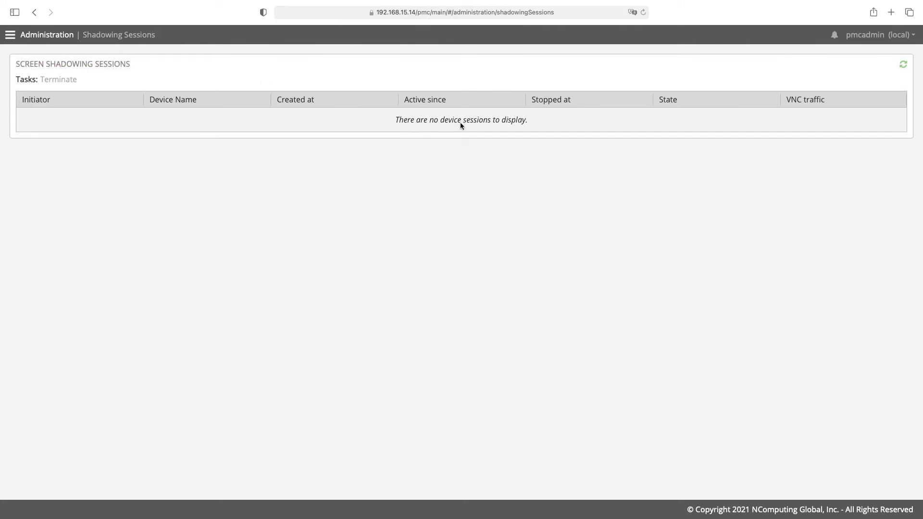
pyautogui.click(10, 41)
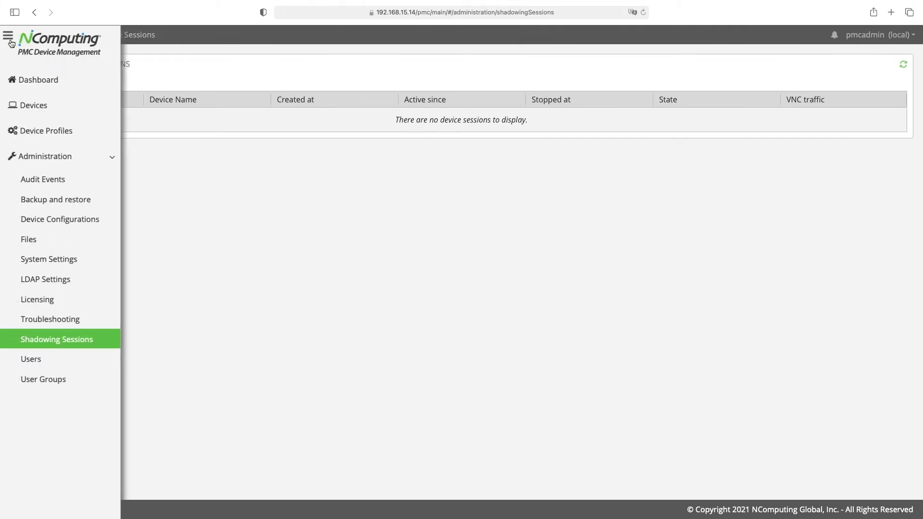
pyautogui.click(33, 107)
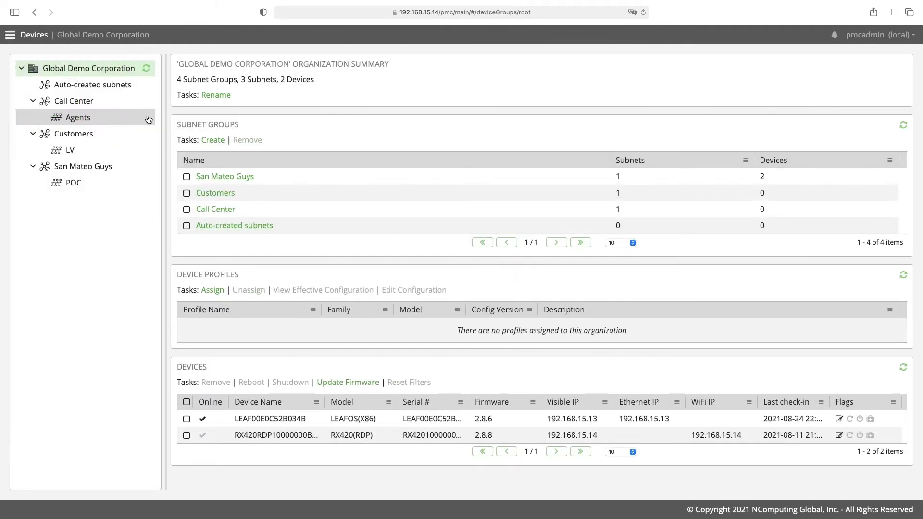
# - Select LEAF00E0C52B034B and start screen shadowing from its Flags column icon
pyautogui.click(187, 420)
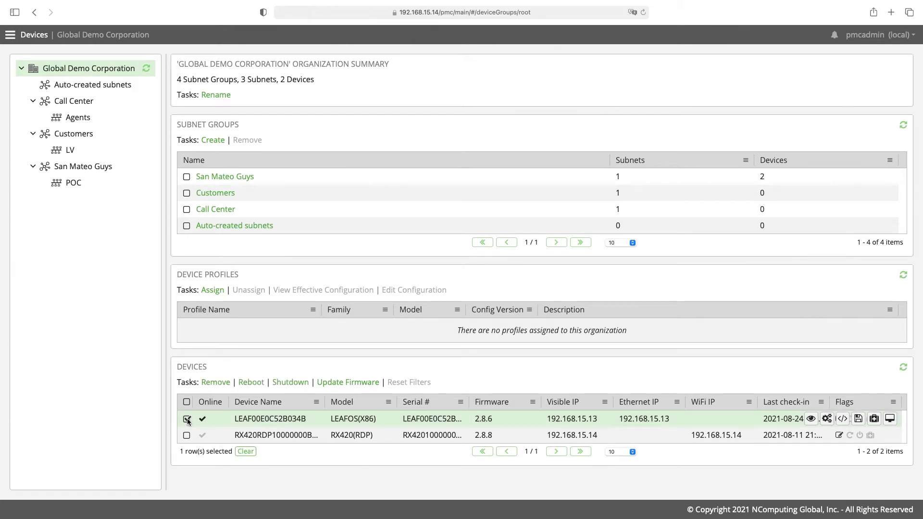
pyautogui.click(890, 420)
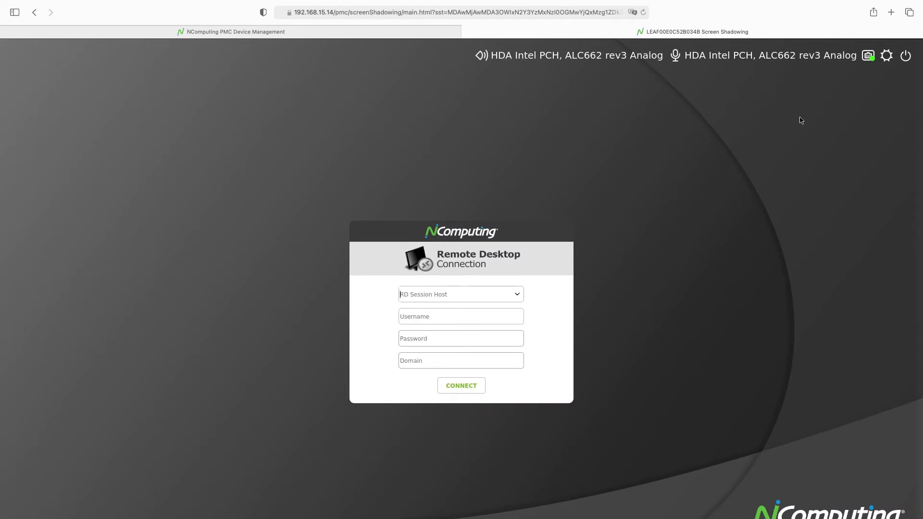
# - Once the shadowed screen appears, open the remote device's settings dialog
pyautogui.click(888, 56)
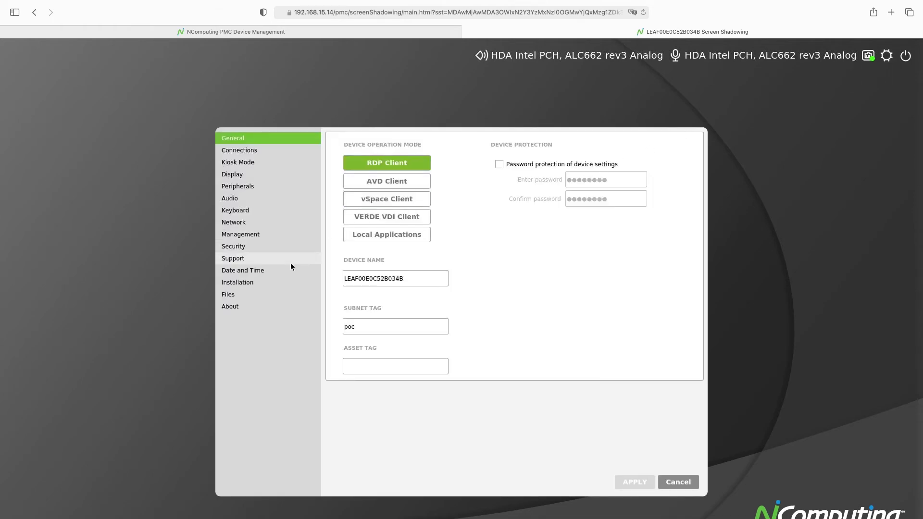
pyautogui.click(237, 234)
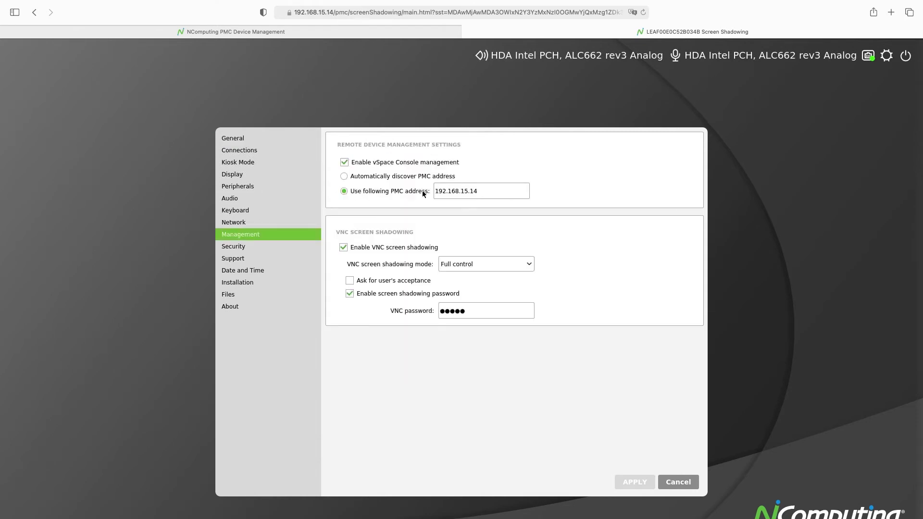
pyautogui.moveTo(496, 189); pyautogui.dragTo(427, 191)
pyautogui.click(404, 247)
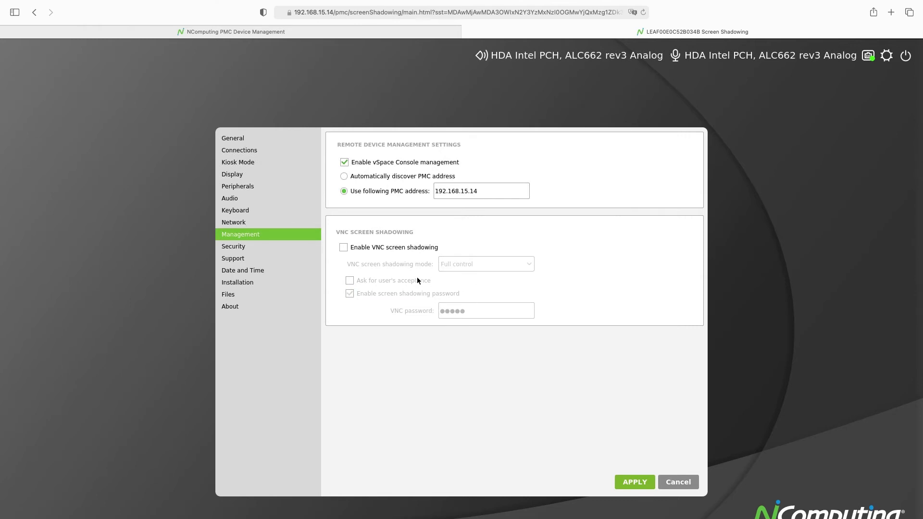
pyautogui.click(353, 249)
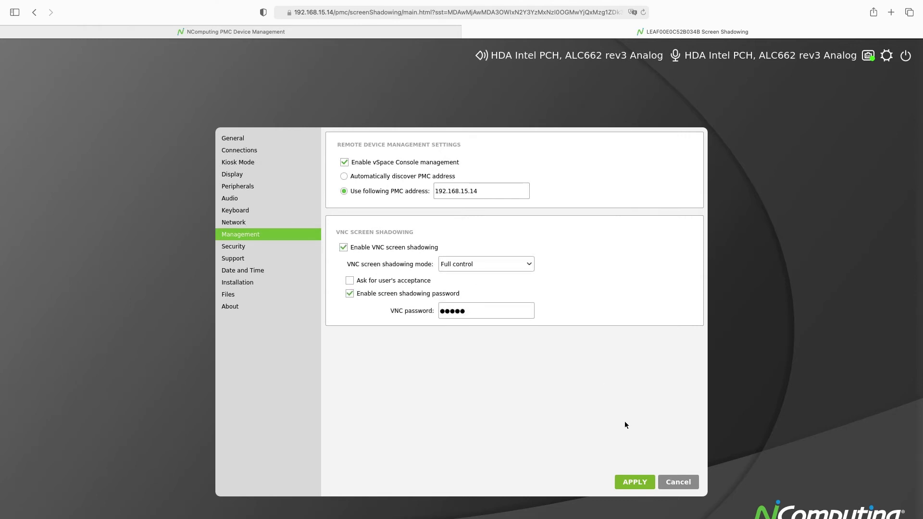
pyautogui.click(680, 481)
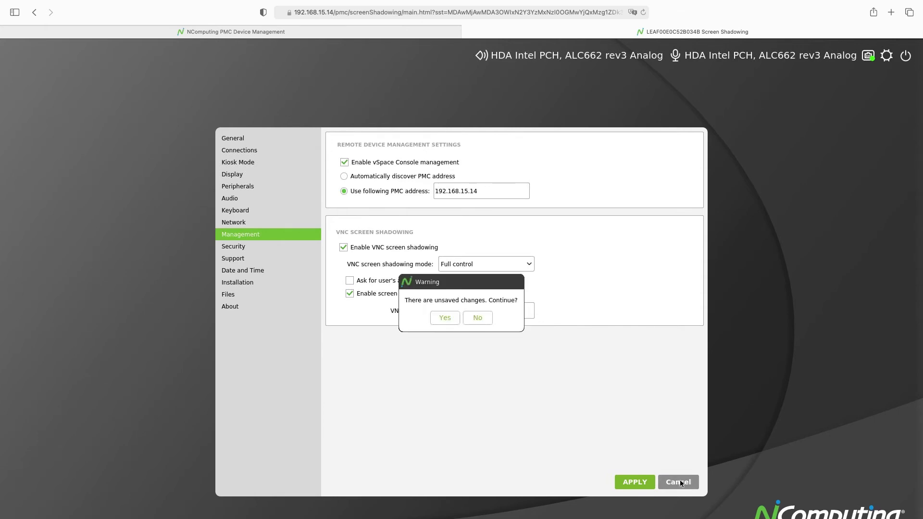
pyautogui.click(444, 319)
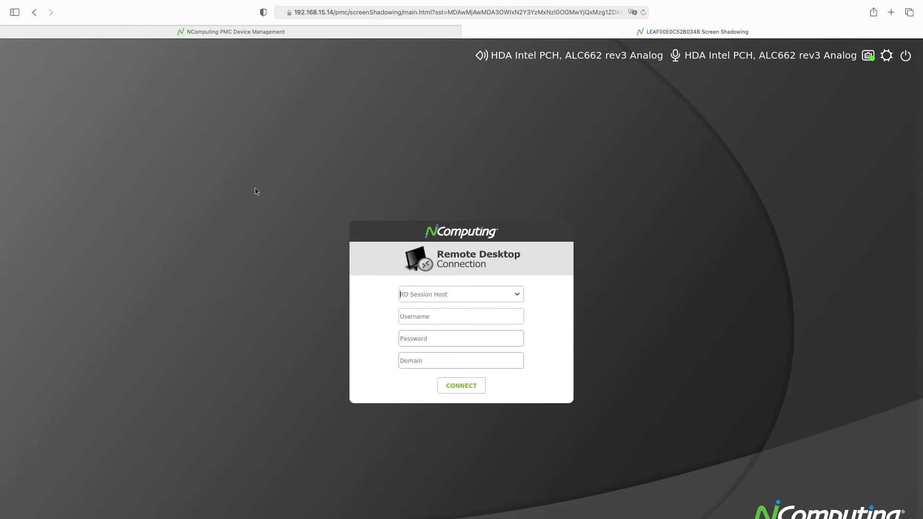
# - Back in PMC, open Administration › Shadowing Sessions to see the active LEAF00E0C52B034B session
pyautogui.click(263, 34)
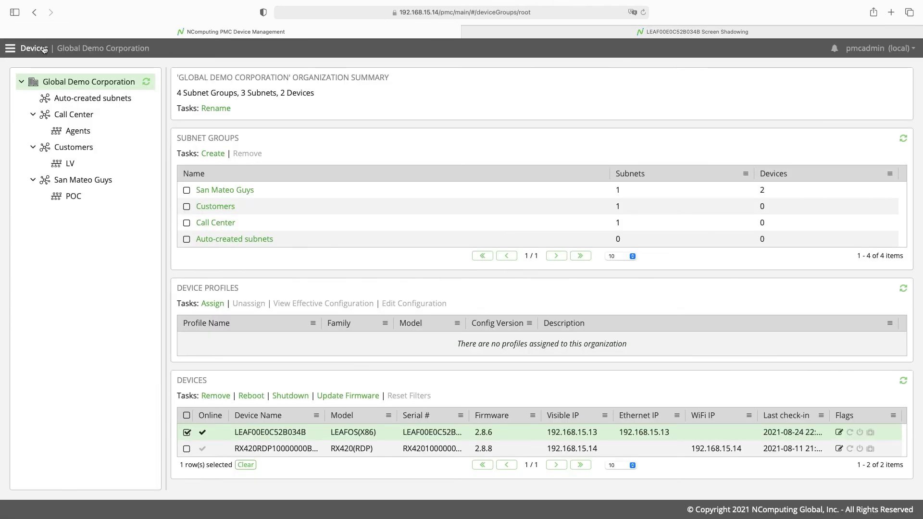
pyautogui.click(14, 49)
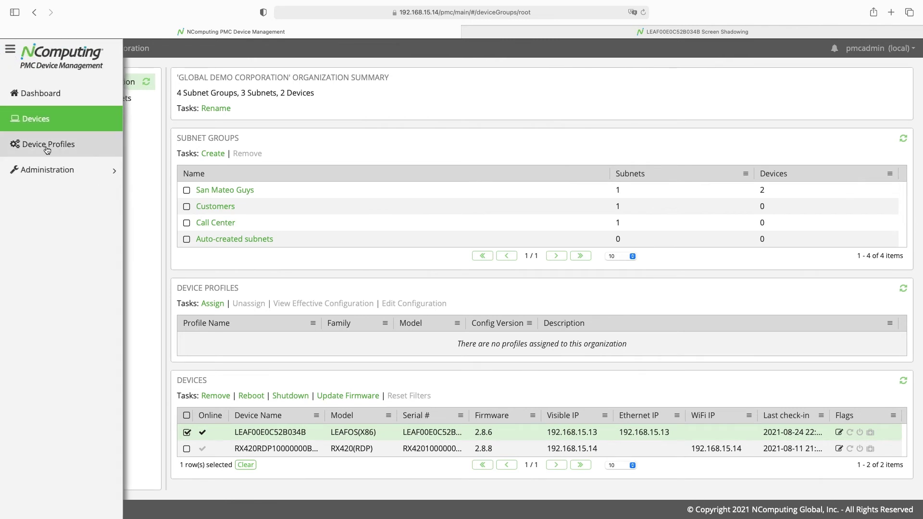
pyautogui.click(49, 171)
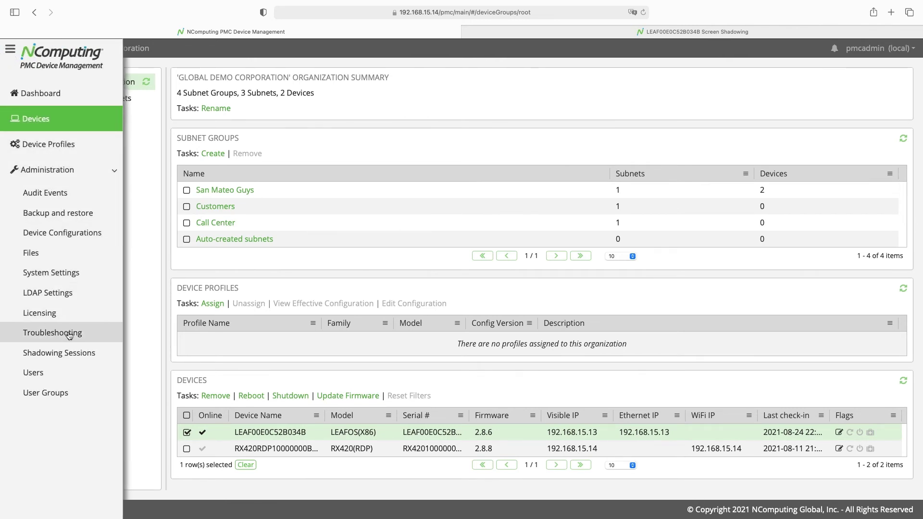
pyautogui.click(64, 354)
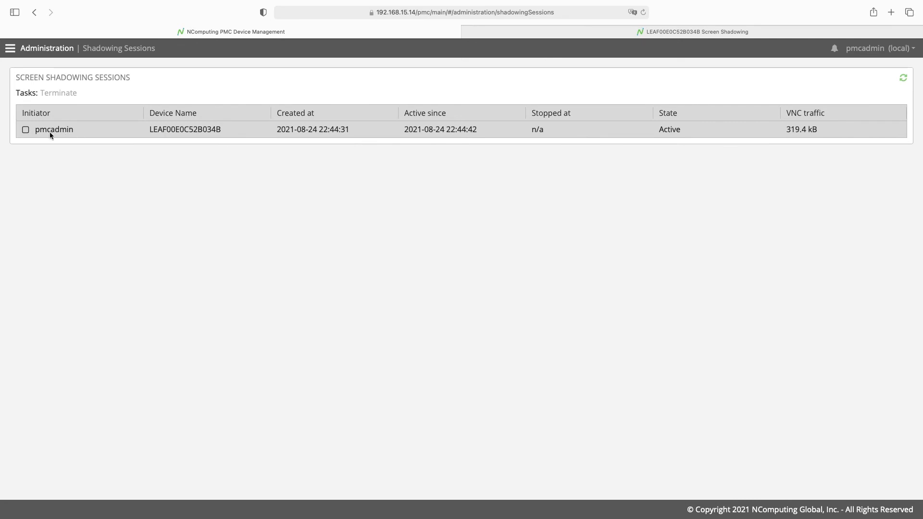
pyautogui.click(11, 52)
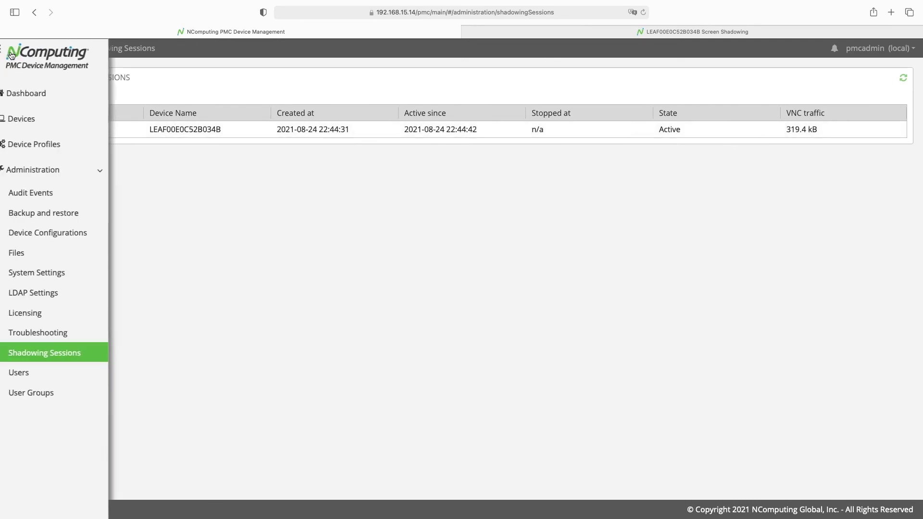
# - Review the shadowing entries in Audit Events, then return to Shadowing Sessions showing 331.2 kB traffic
pyautogui.click(46, 193)
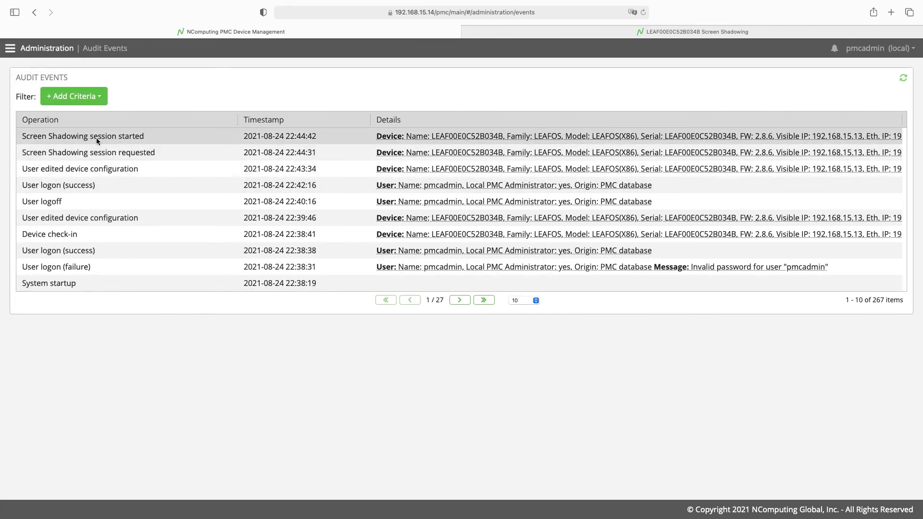
pyautogui.click(10, 50)
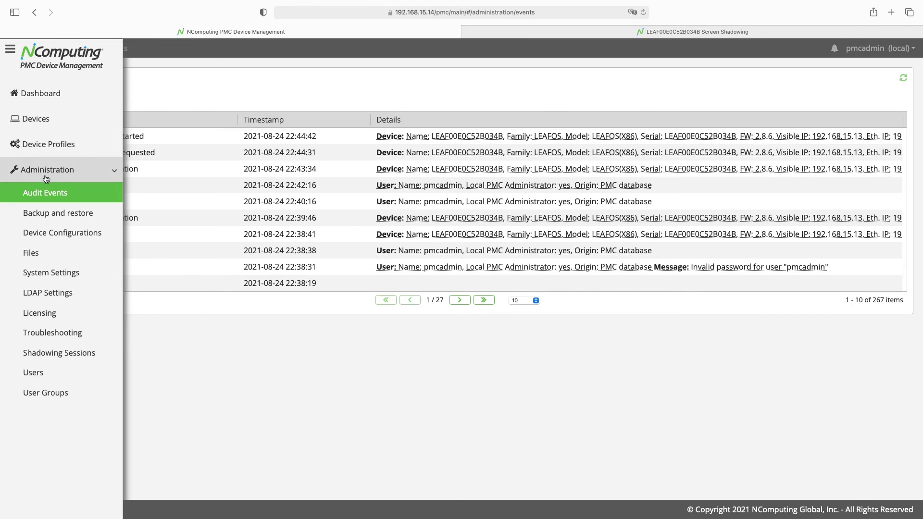
pyautogui.click(65, 356)
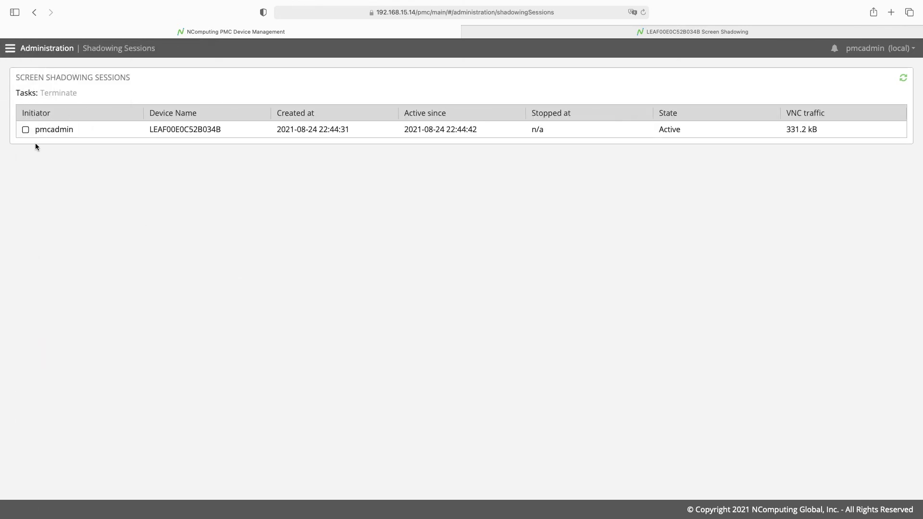
# - Select the LEAF00E0C52B034B session and terminate it, confirming the shadowing window shows it closed
pyautogui.click(26, 130)
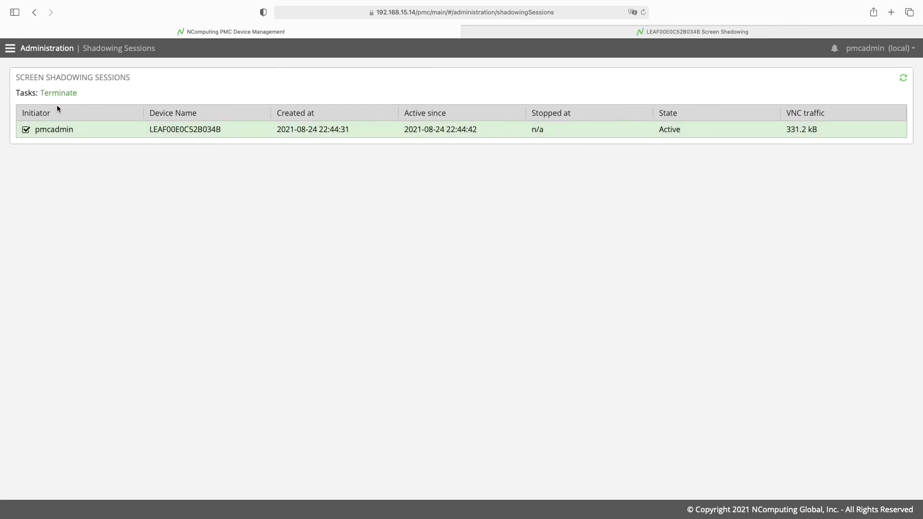
pyautogui.click(520, 35)
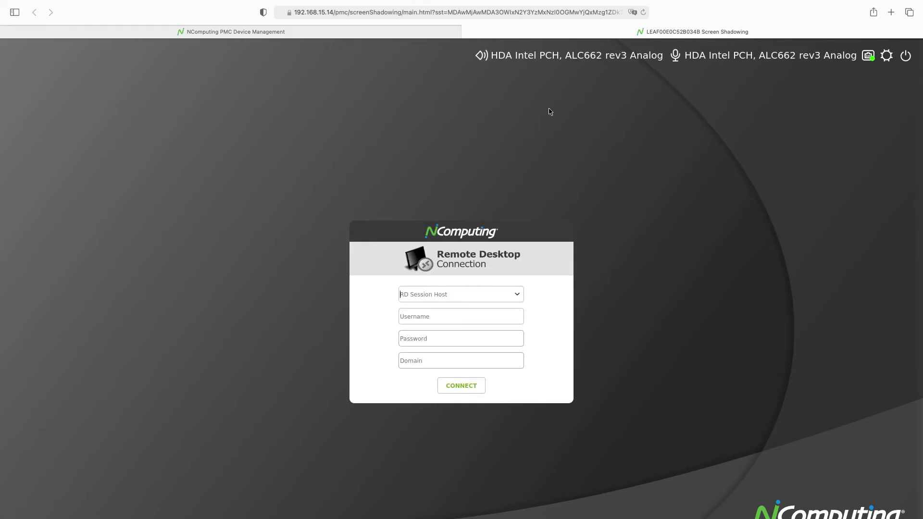
pyautogui.click(396, 32)
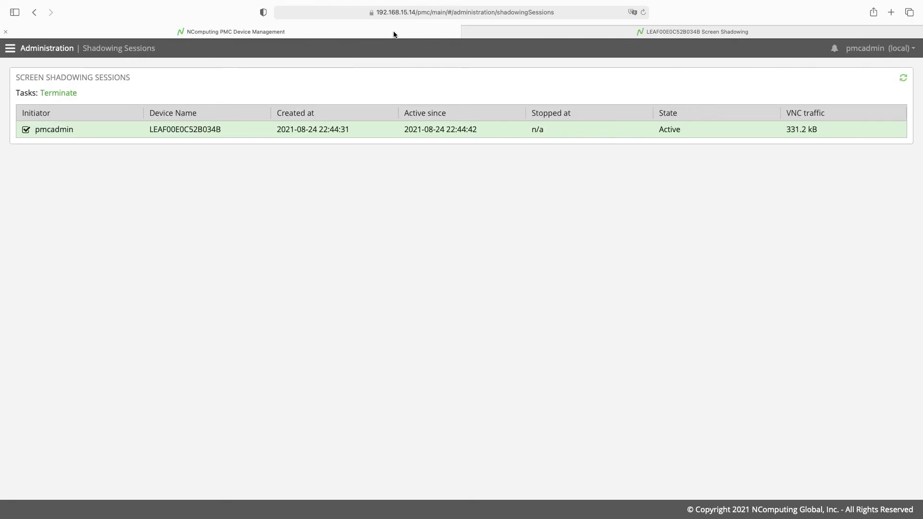
pyautogui.click(64, 94)
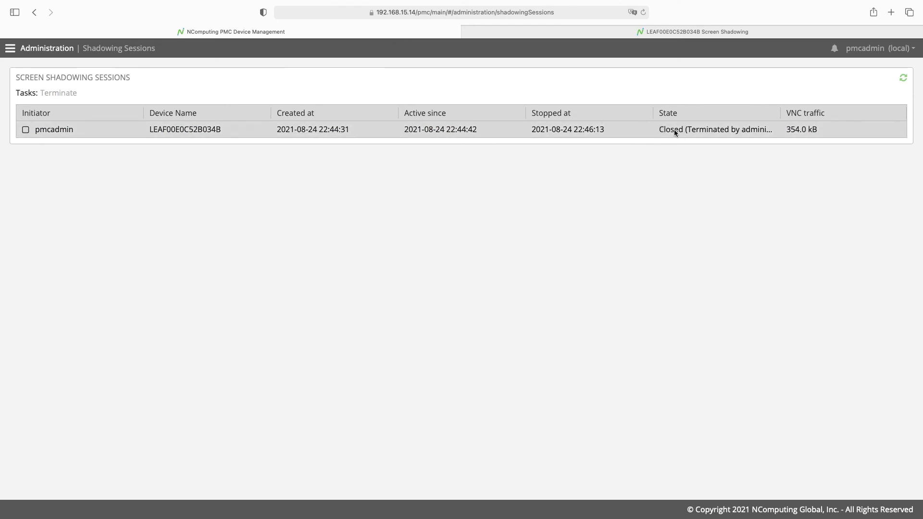
pyautogui.click(614, 34)
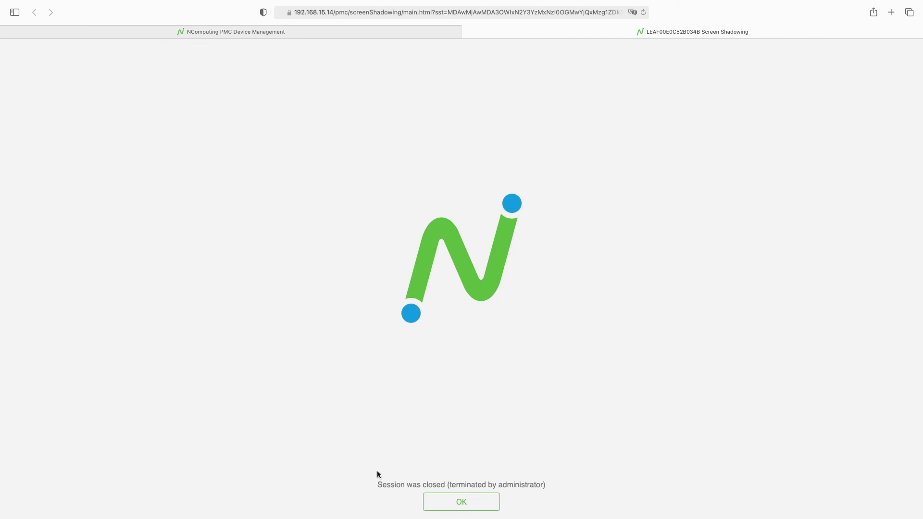
# - Acknowledge the 'Session was closed (terminated by administrator)' notice to close the shadowing window
pyautogui.moveTo(380, 486); pyautogui.dragTo(554, 486)
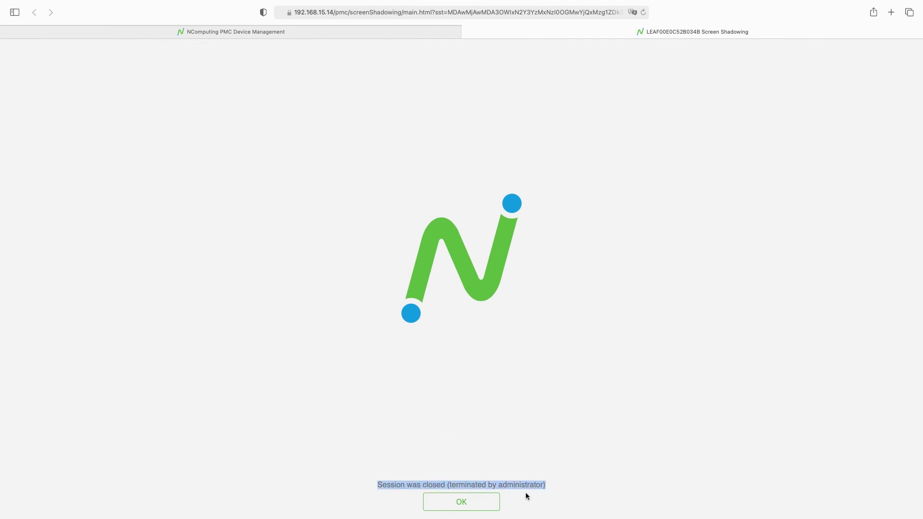
pyautogui.click(460, 502)
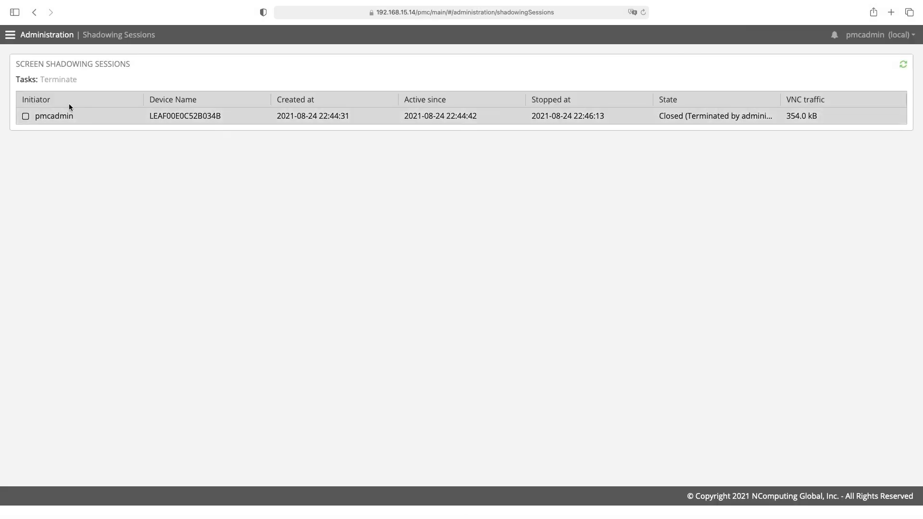
# - Check Administration > Audit Events for the shadowing-session-closed entry, then return to the Dashboard
pyautogui.click(12, 38)
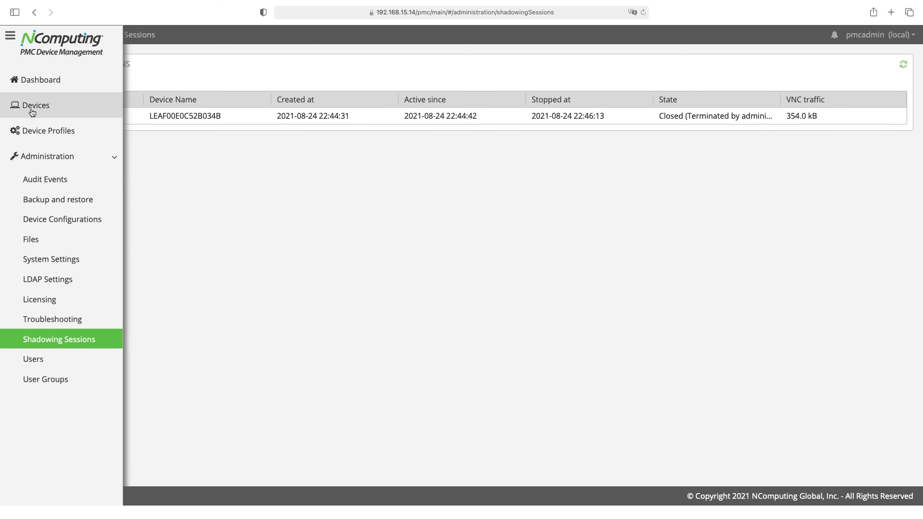
pyautogui.click(44, 181)
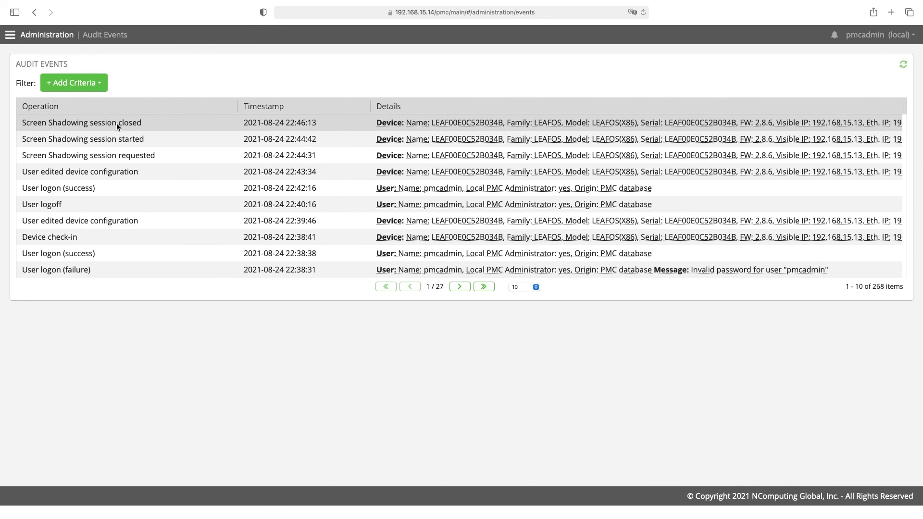
pyautogui.click(10, 34)
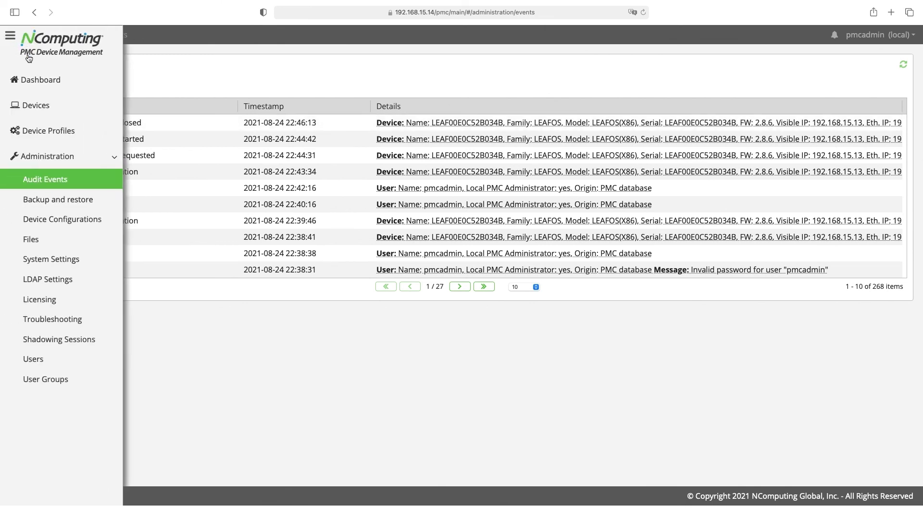
pyautogui.click(40, 82)
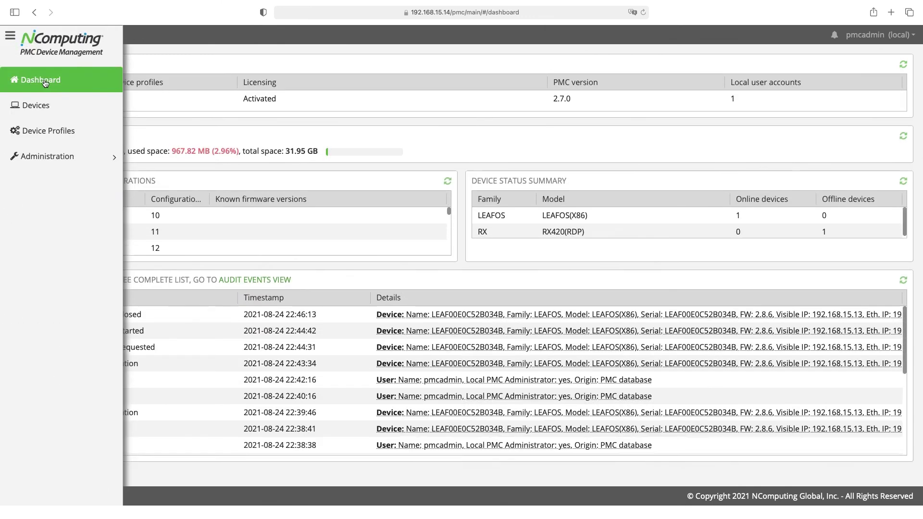